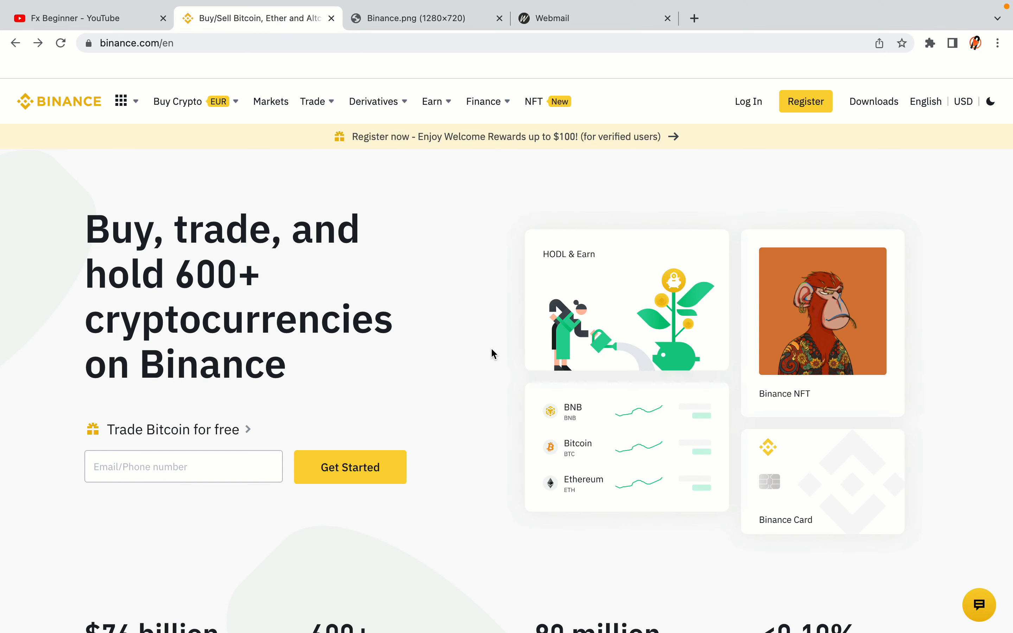
- Look through the Binance home page from the opening offer down to the help section, and view the Binance.png image
scroll(494, 354, down, 6)
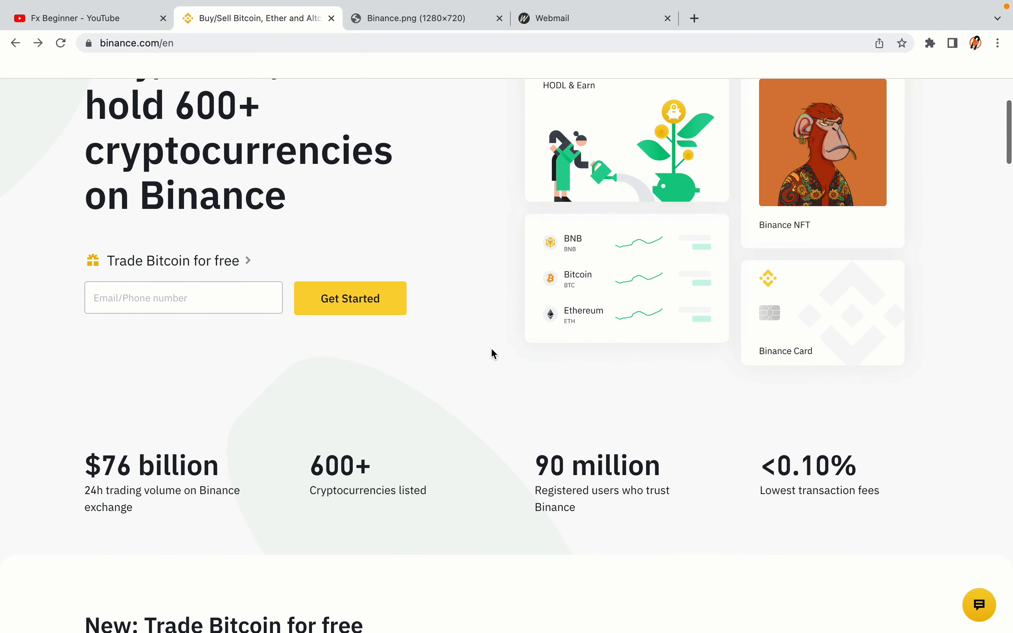
scroll(494, 354, down, 6)
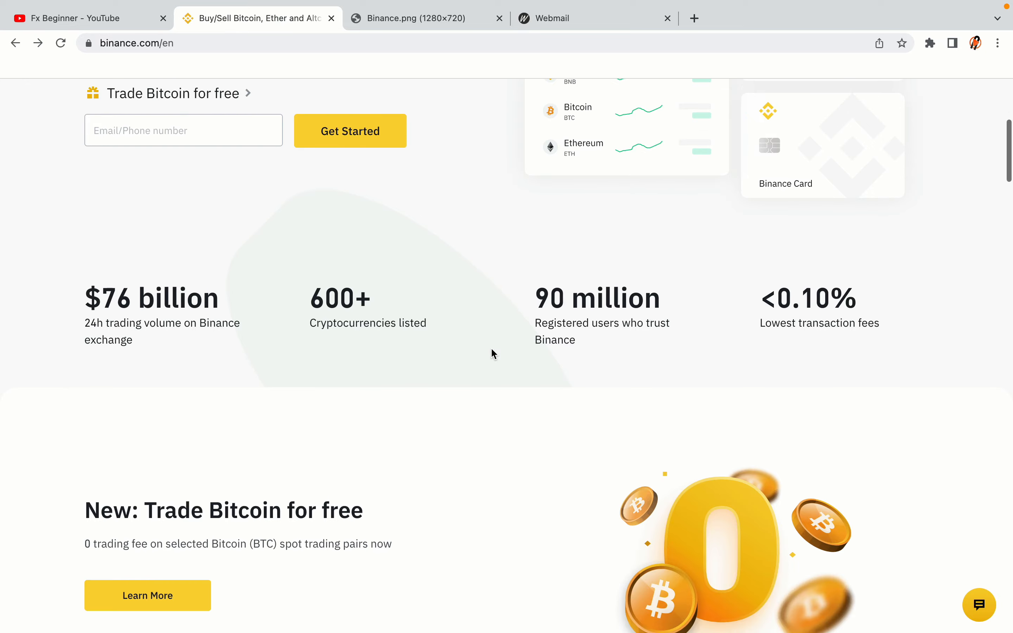
scroll(494, 354, up, 4)
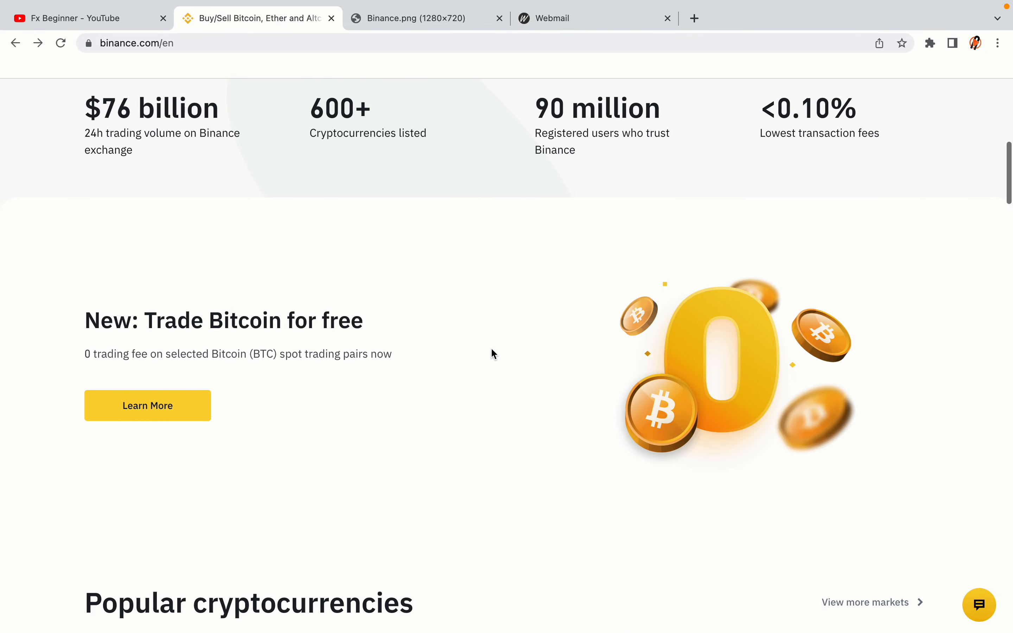
scroll(494, 354, down, 10)
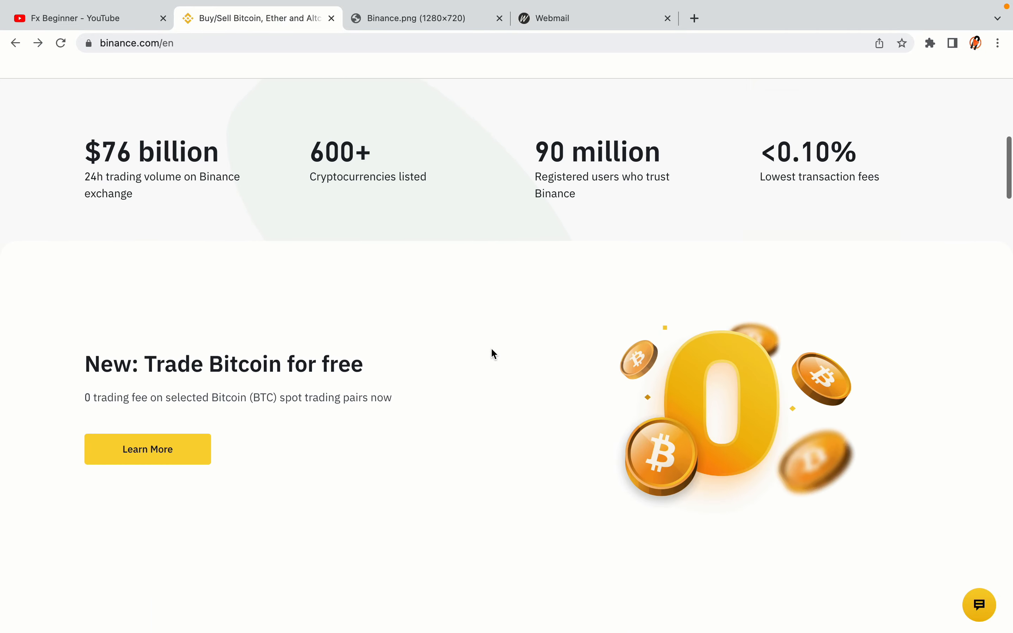
scroll(491, 349, down, 3)
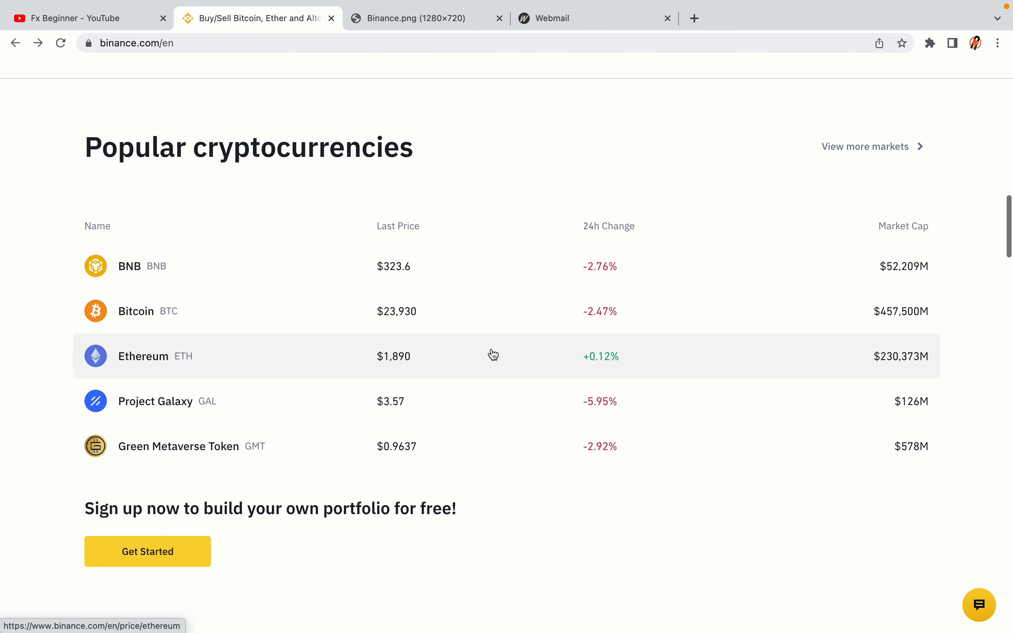
scroll(493, 354, down, 12)
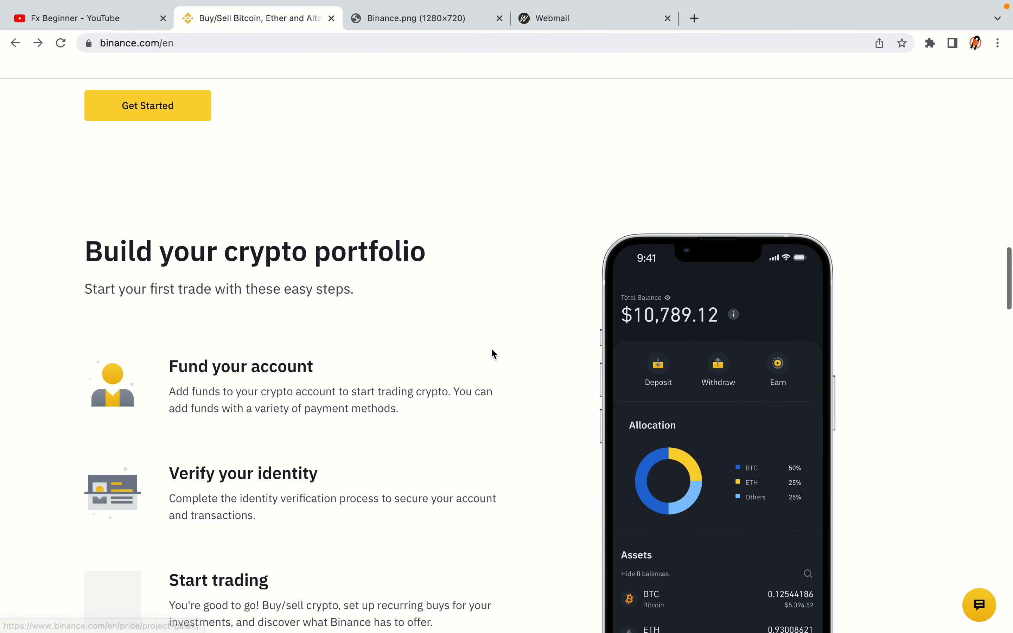
scroll(494, 355, down, 2)
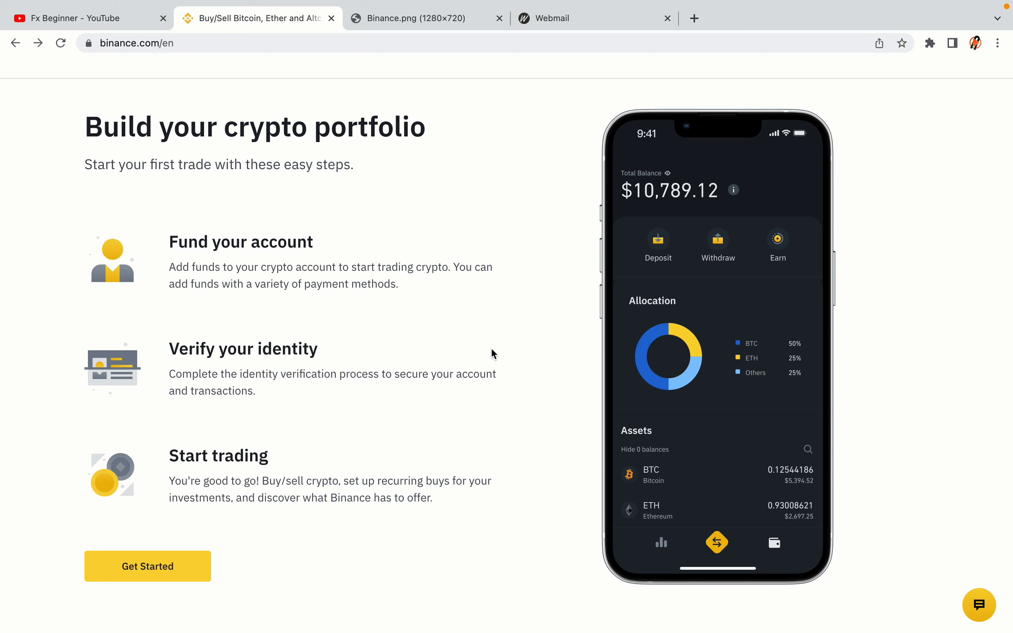
scroll(490, 353, down, 15)
scroll(493, 354, down, 13)
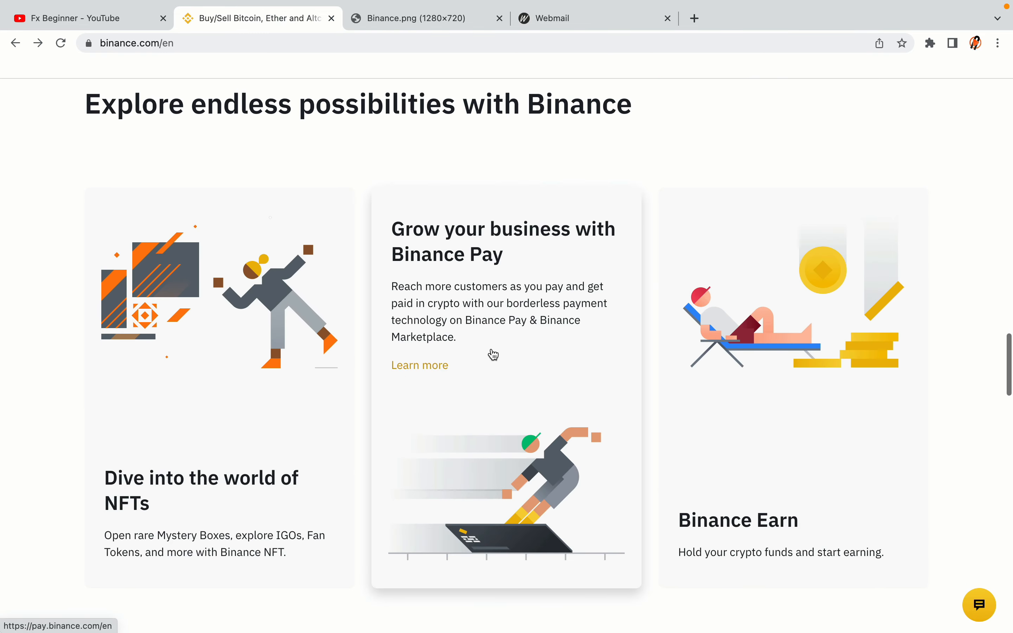
scroll(493, 353, down, 2)
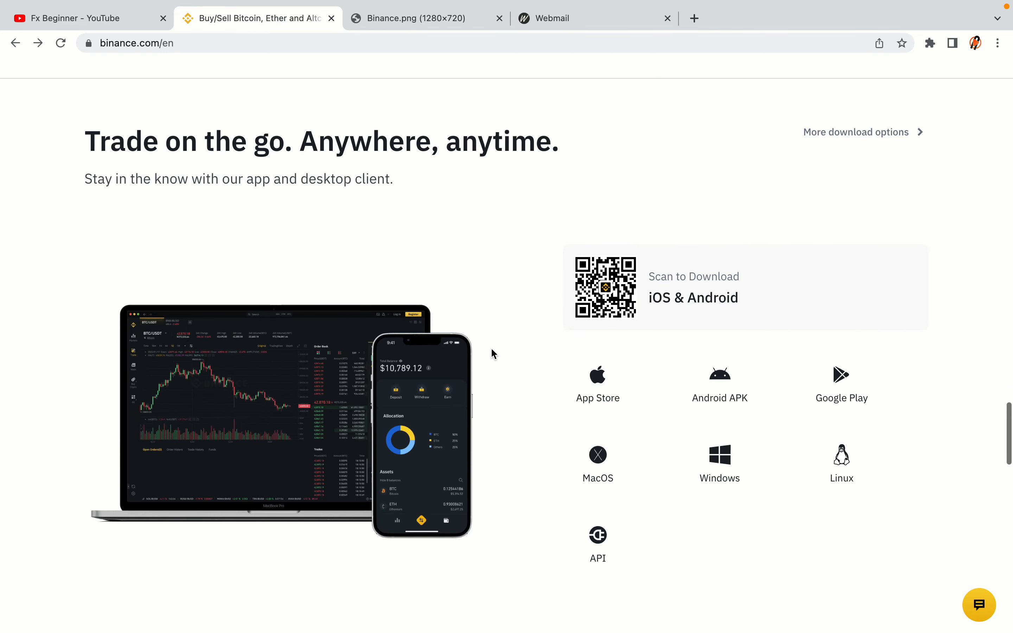
scroll(492, 354, down, 10)
scroll(493, 353, down, 3)
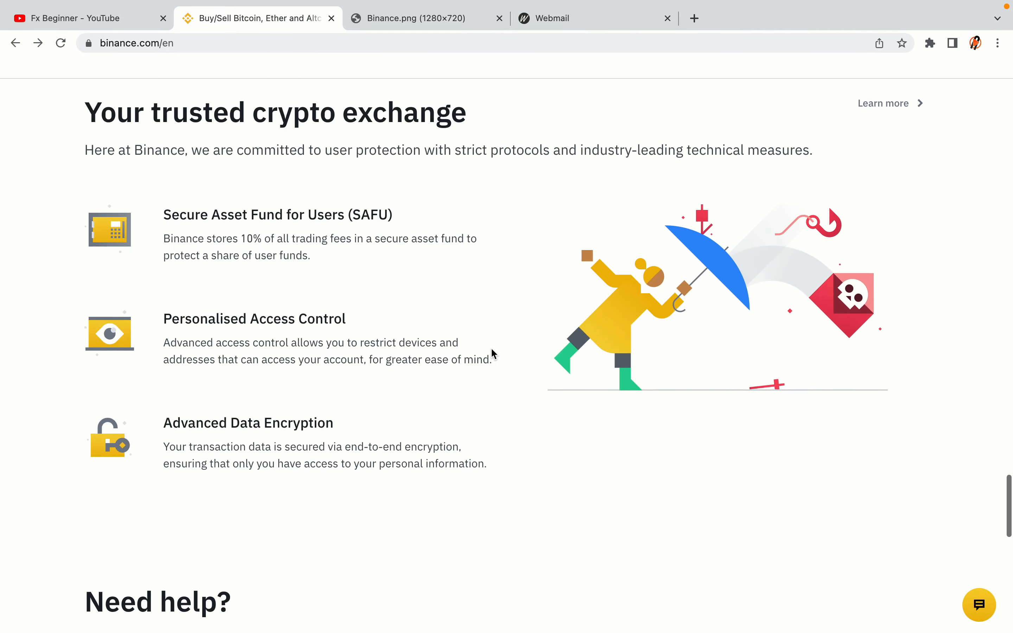
scroll(492, 348, down, 10)
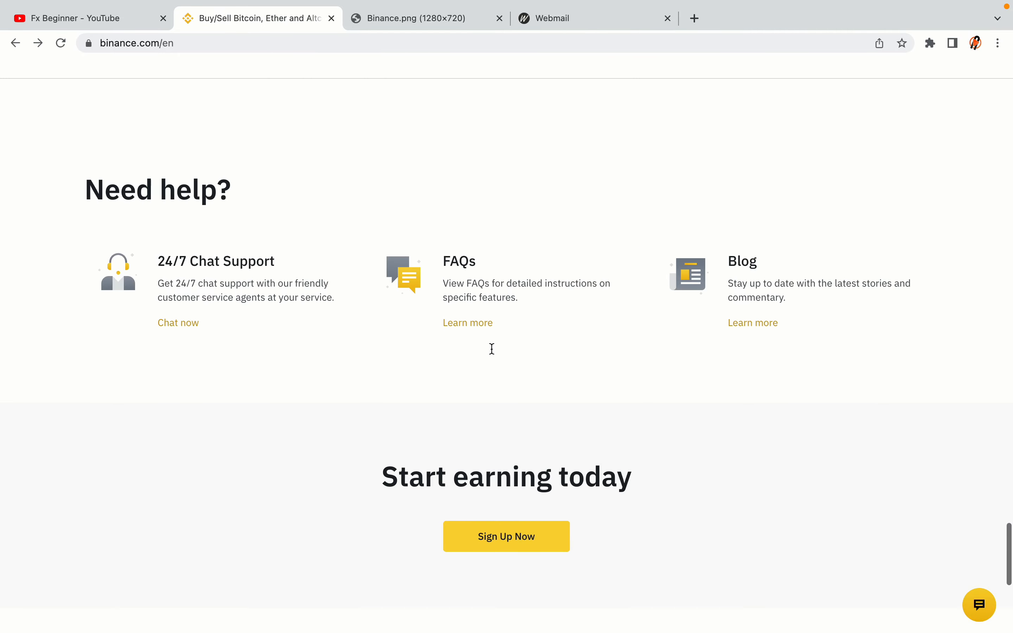
scroll(493, 353, up, 5)
scroll(492, 354, up, 20)
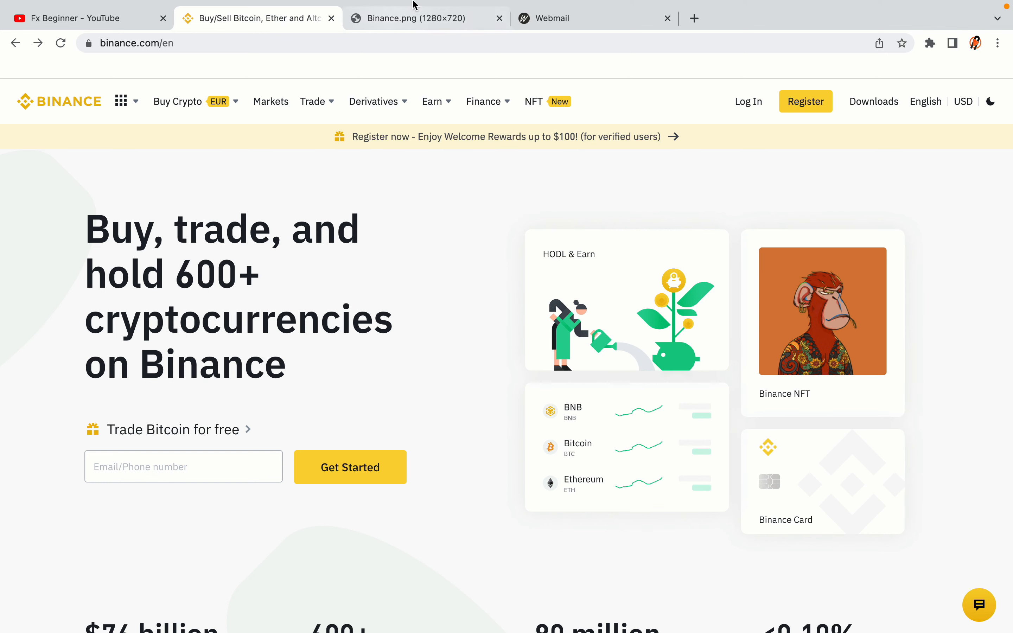
click(425, 19)
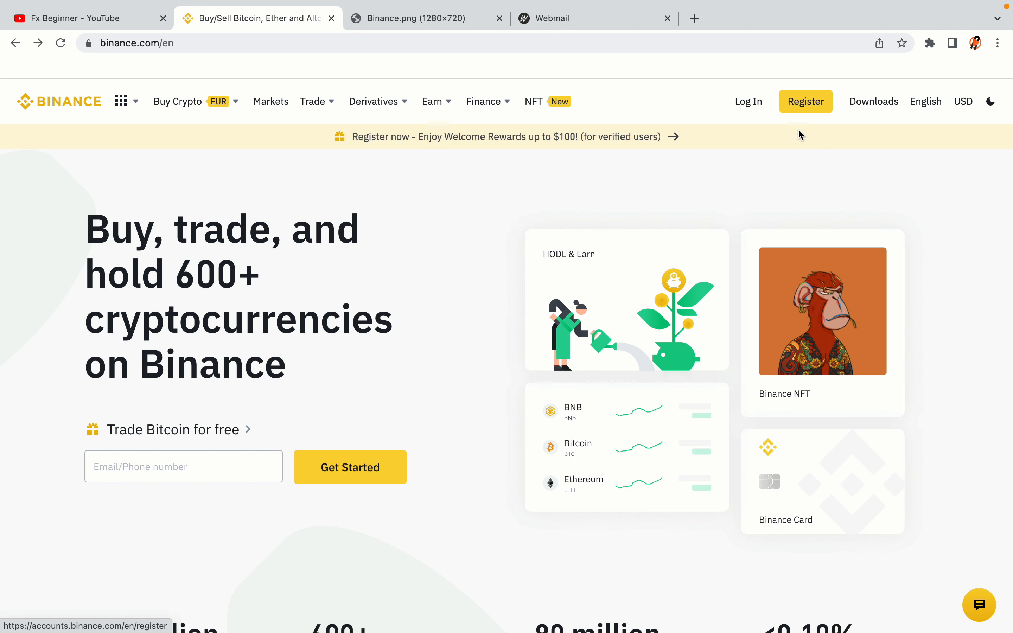
- Register a personal Binance account by email, entering the email address and account password and agreeing to the terms
click(815, 109)
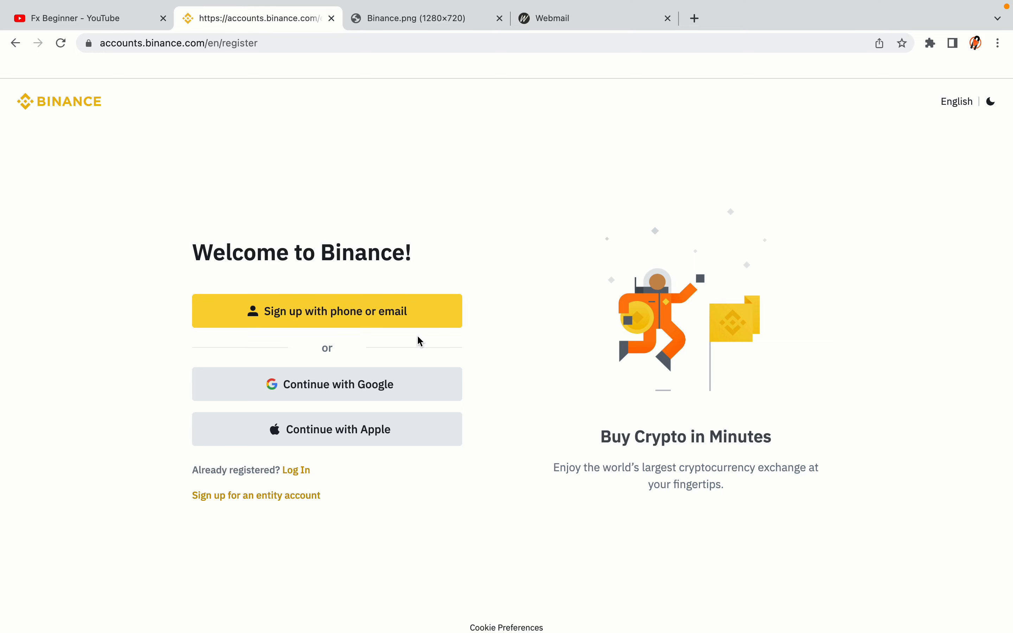
click(418, 322)
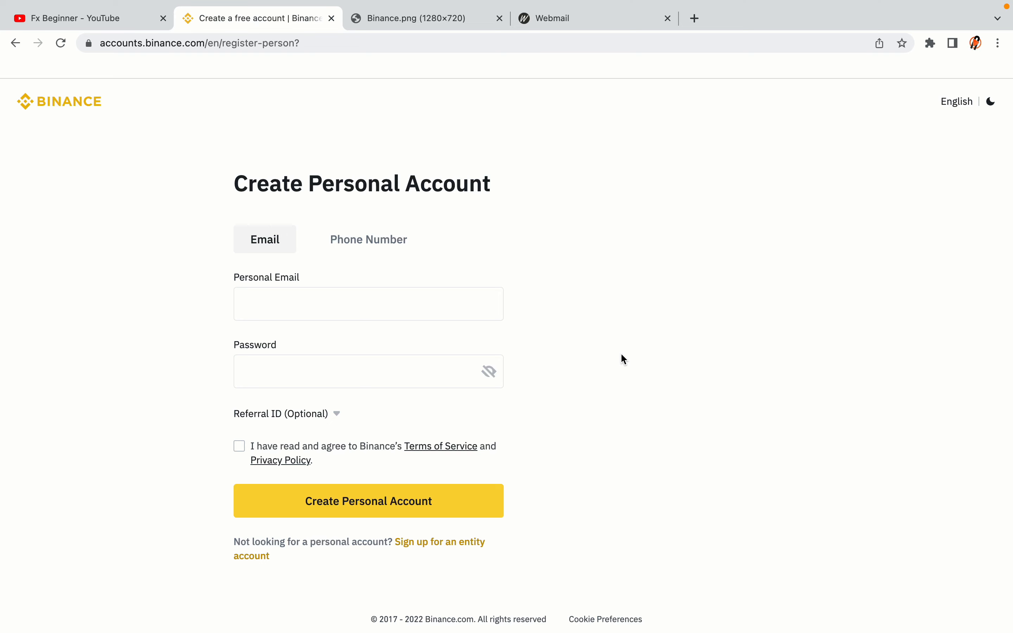
click(465, 363)
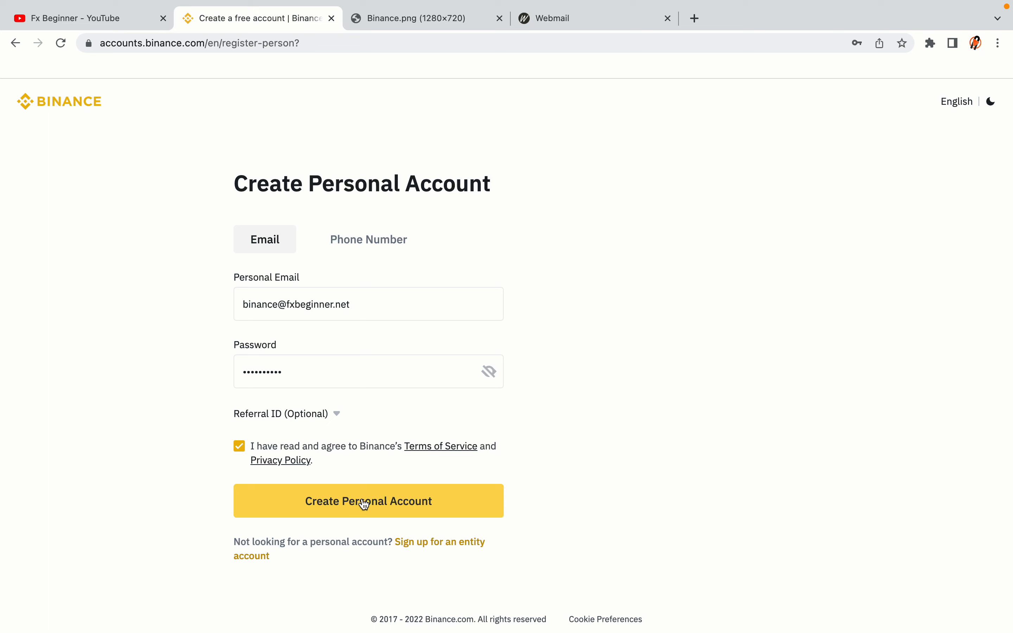
click(387, 509)
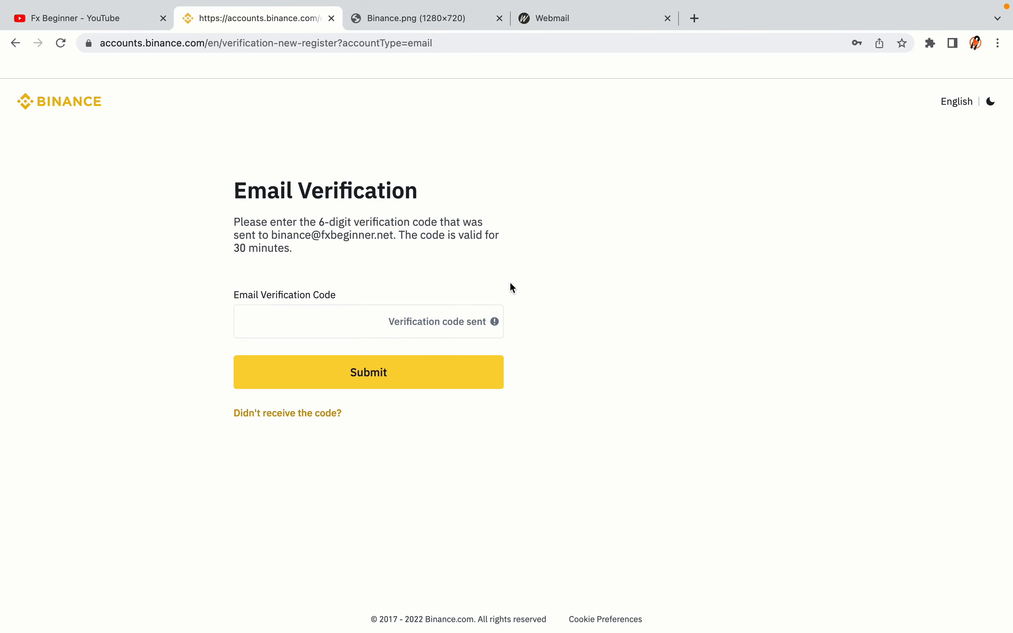
- Place the Webmail page beside the Binance page and open the Confirm Your Registration email from Binance
drag(576, 19, 422, 19)
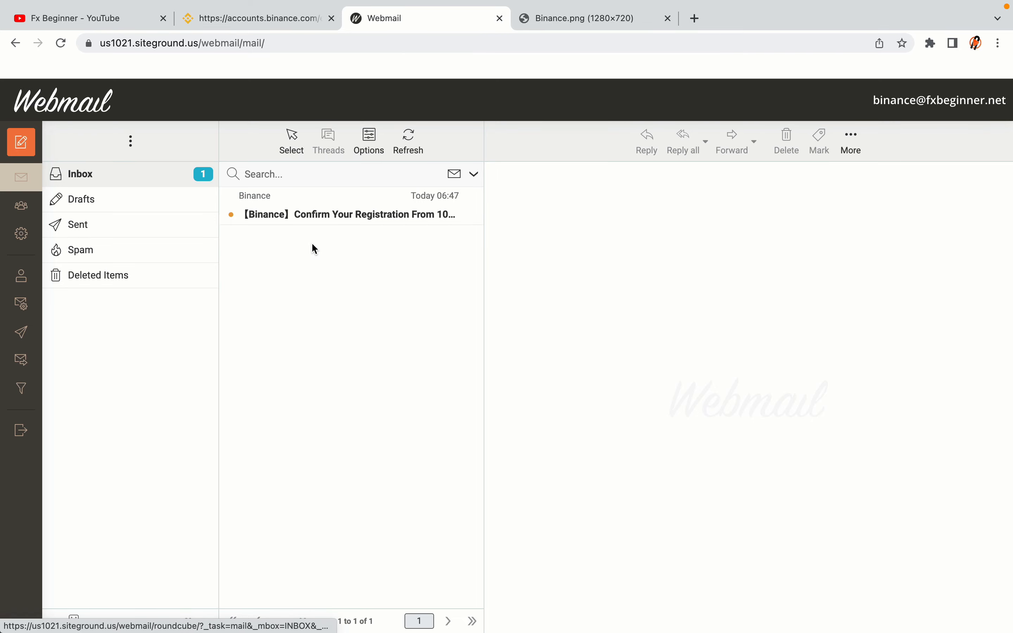
click(354, 209)
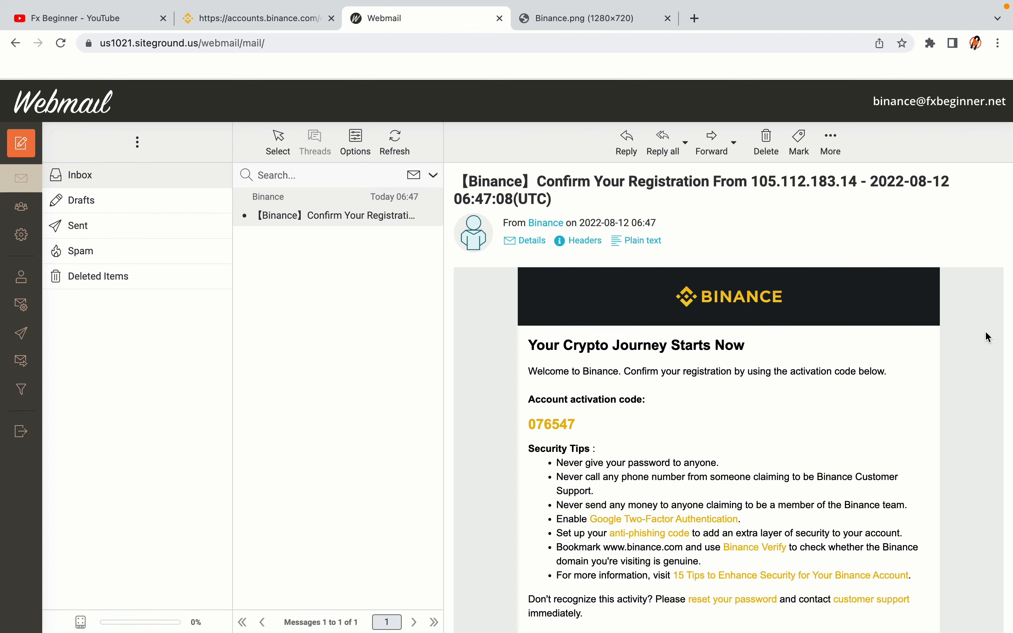
scroll(761, 339, down, 1)
scroll(762, 339, down, 3)
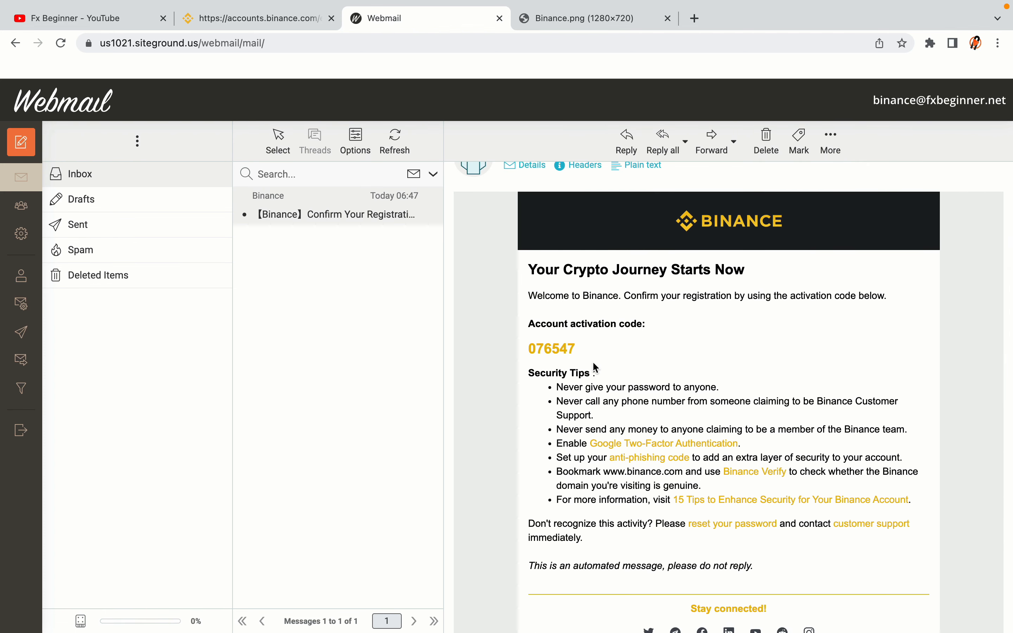
- Copy the account activation code from the Binance registration email
drag(528, 349, 583, 352)
click(585, 353)
drag(529, 350, 583, 352)
right_click(566, 354)
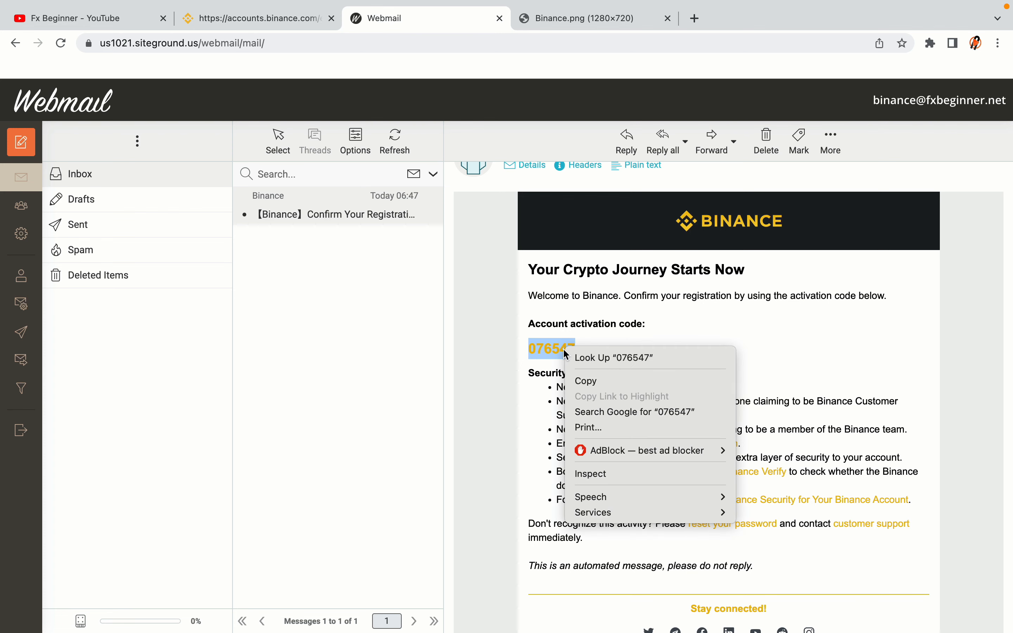
click(582, 381)
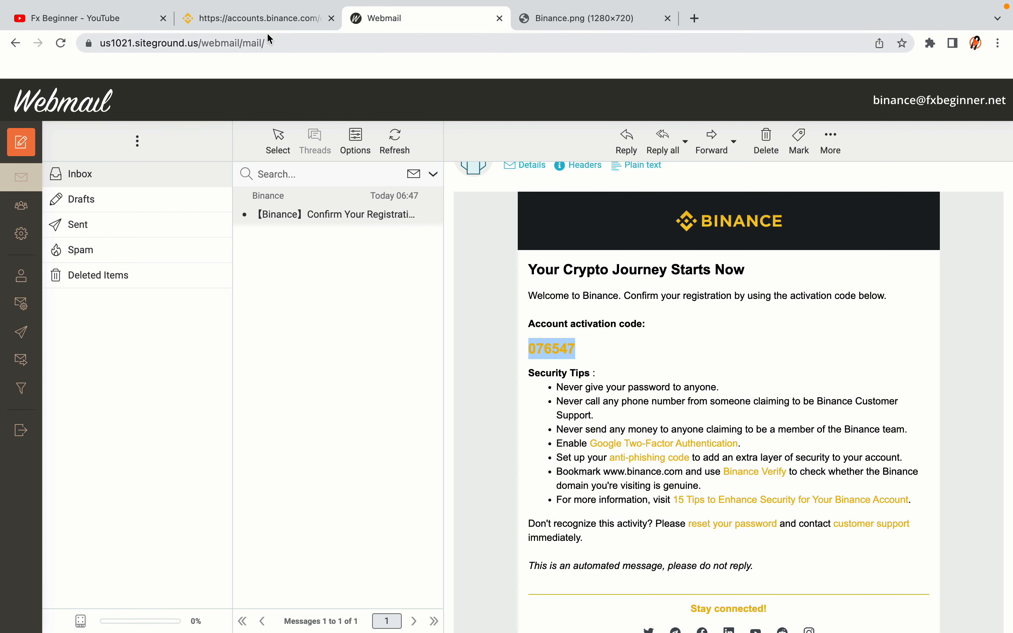
- Switch back to Binance, paste the code into the Email Verification Code field and submit it
click(265, 21)
click(285, 321)
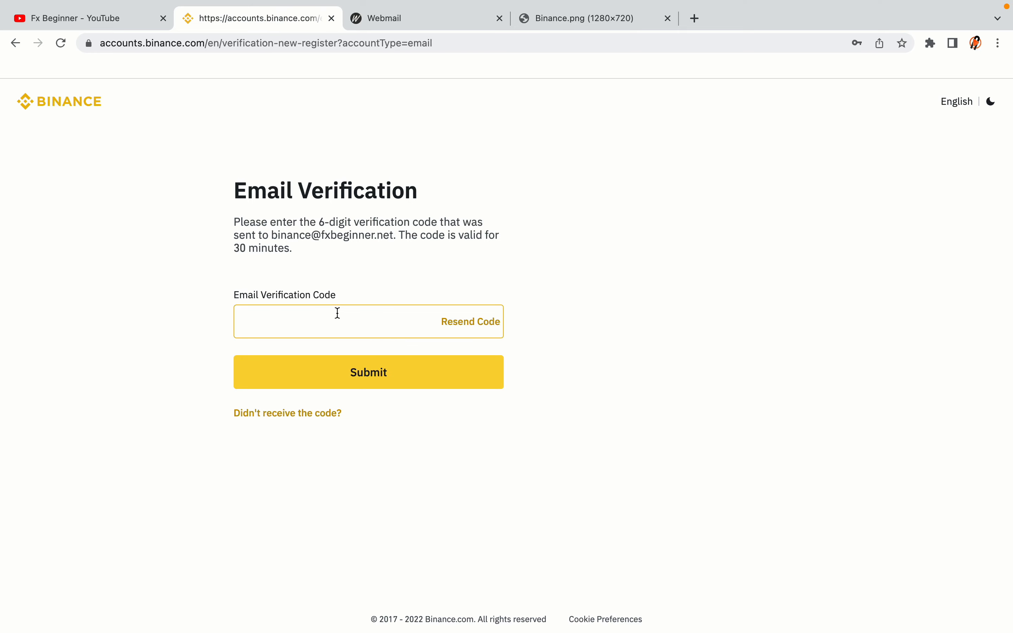
key(super+v)
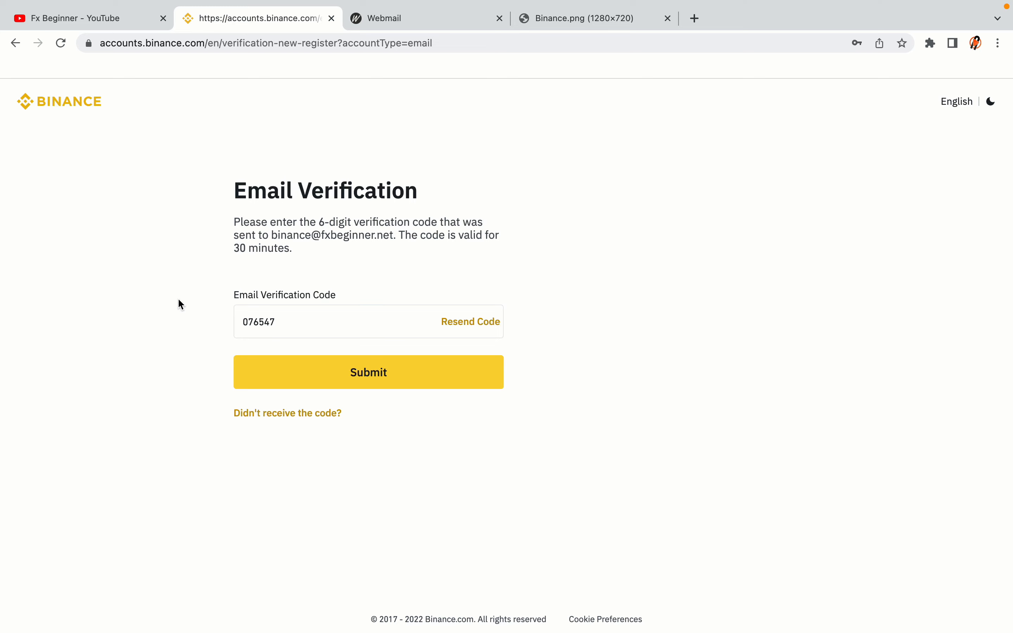
click(361, 207)
click(469, 386)
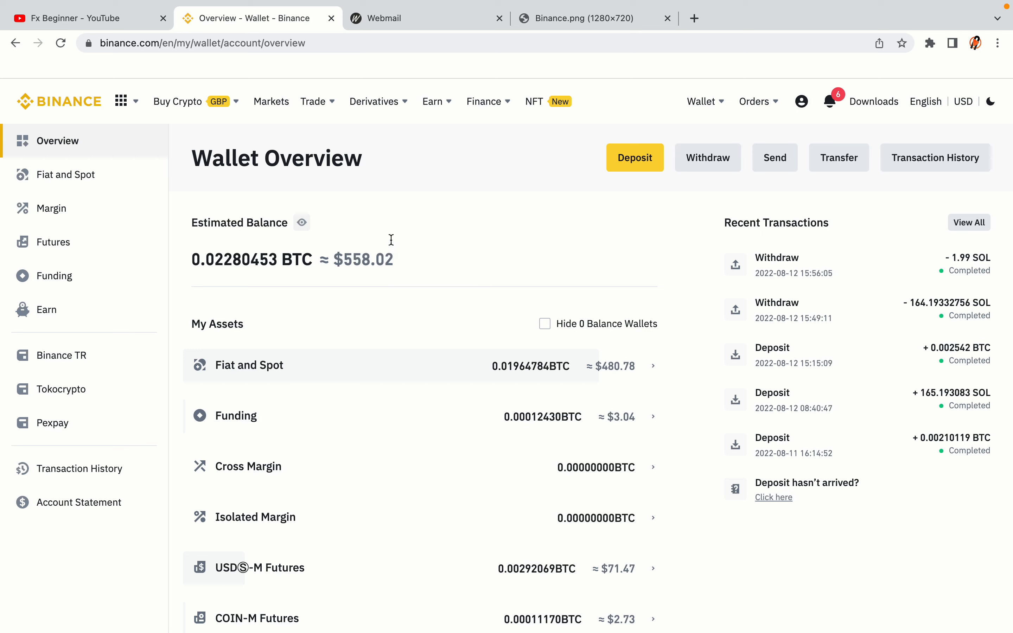
- Examine the Wallet Overview and the Buy Crypto and Trade options, and return to the Binance home page
scroll(623, 275, down, 8)
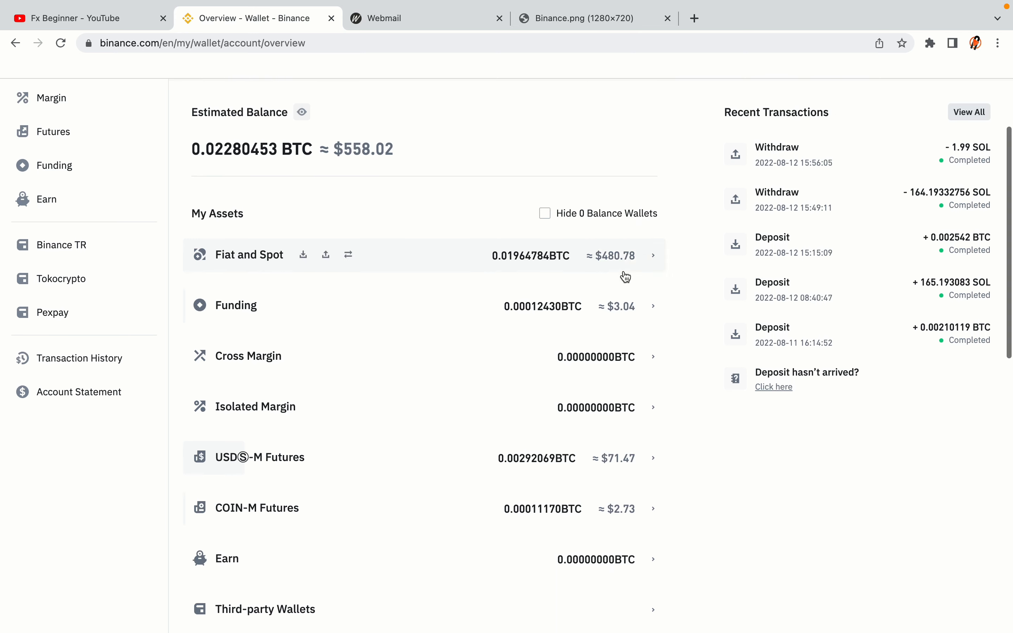
scroll(624, 272, up, 8)
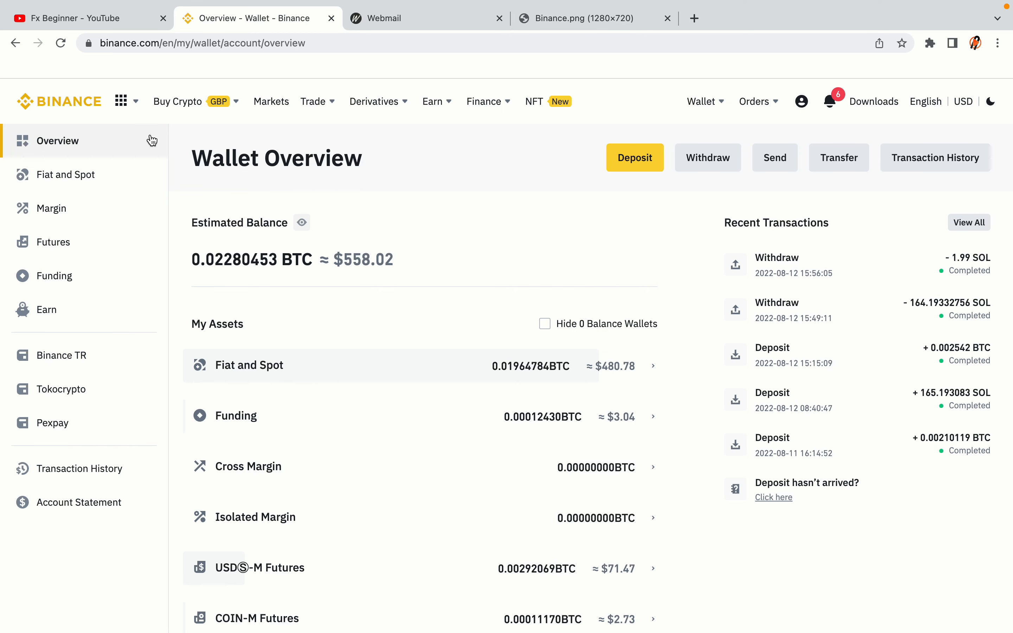
mouse_move(195, 104)
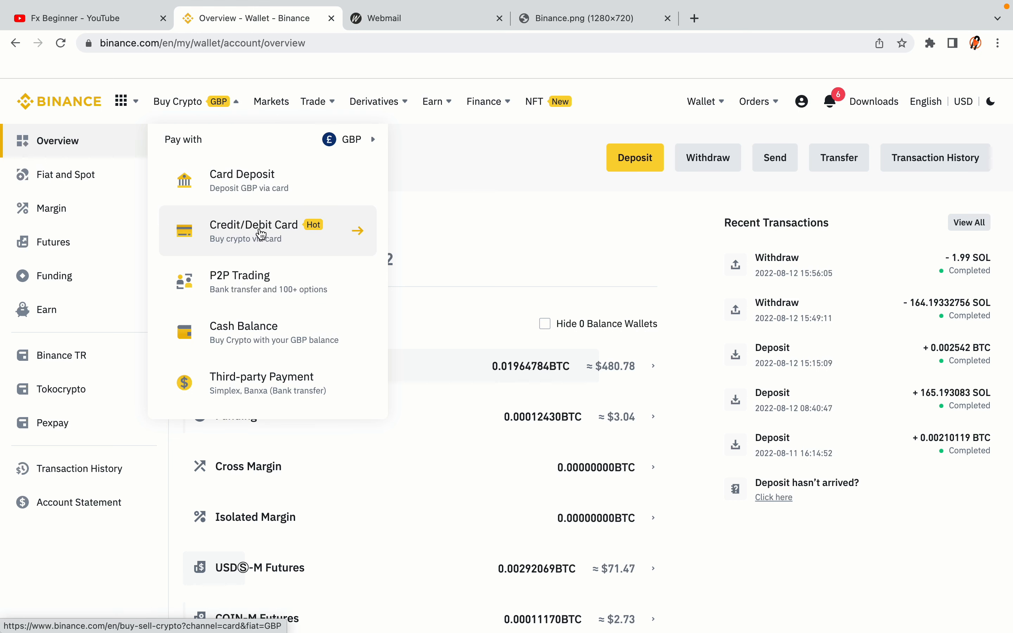
mouse_move(310, 102)
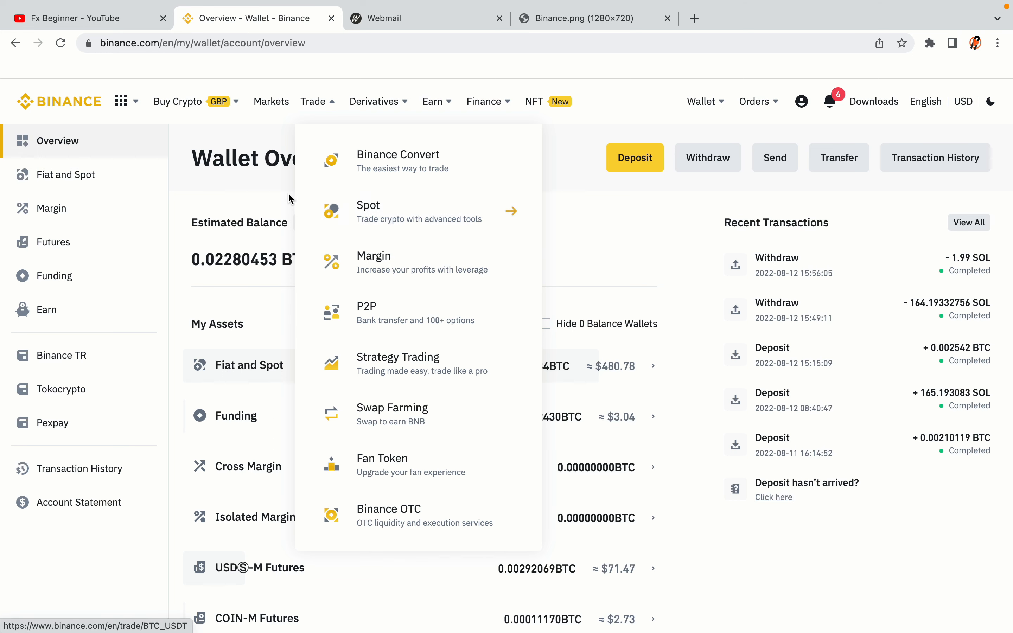
click(67, 97)
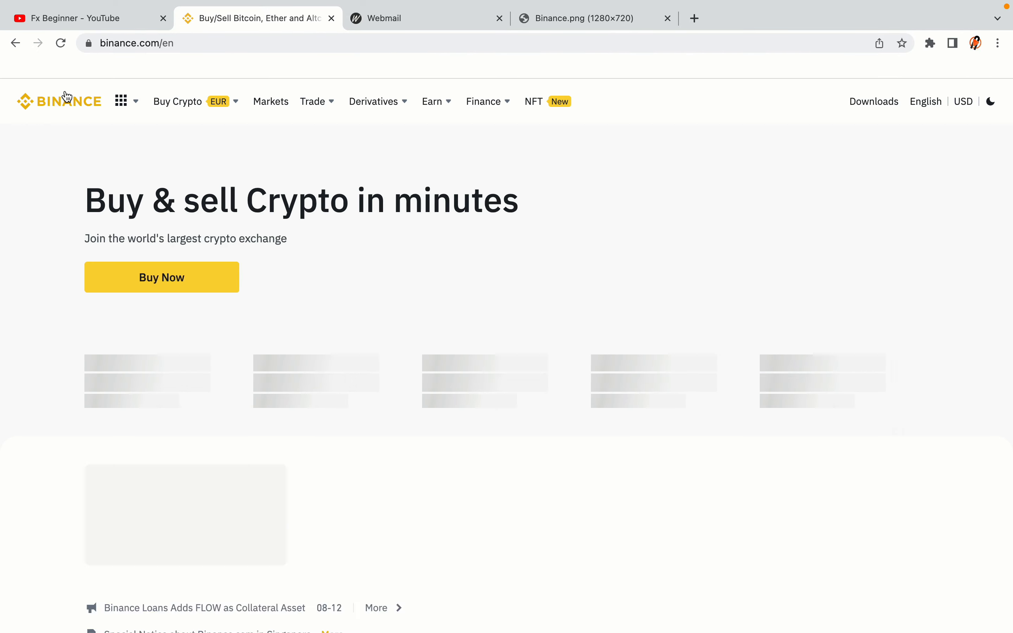